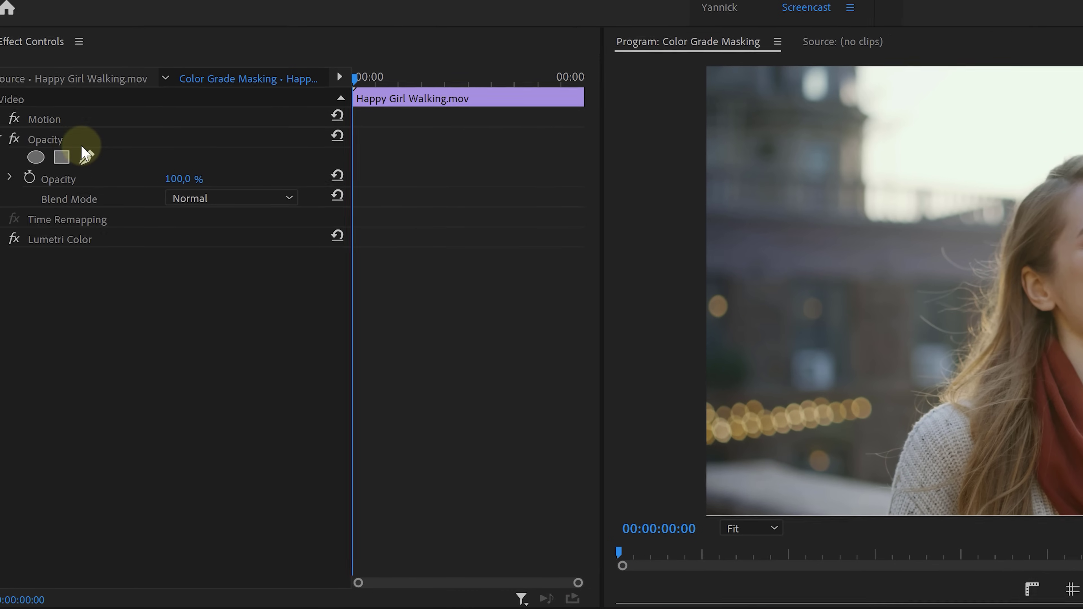
- Draw a freehand pen mask around the woman's face under Opacity and nudge it into place
left_click(73, 150)
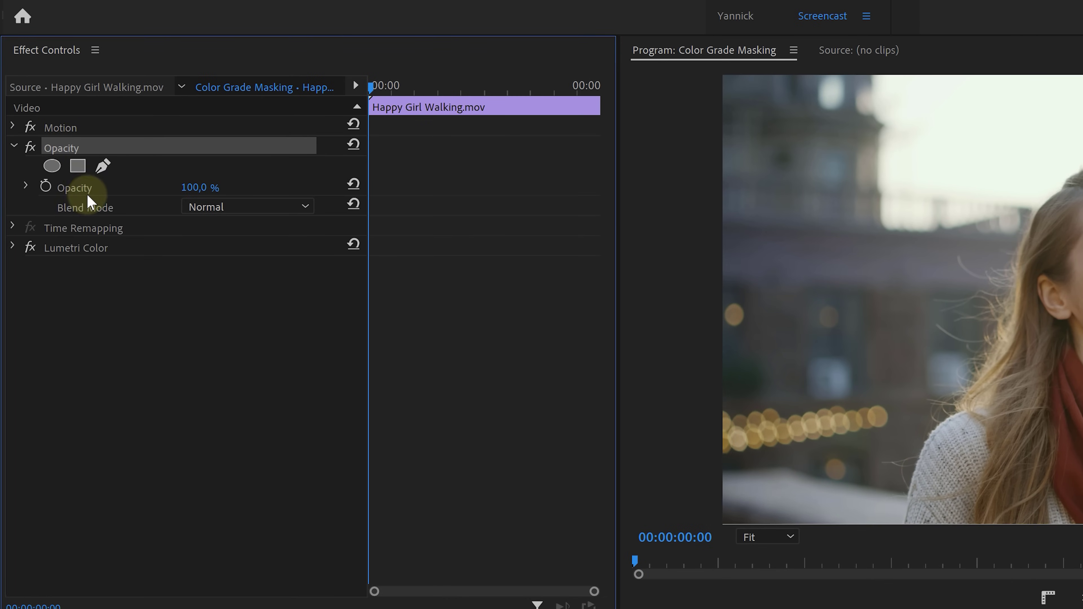
left_click(105, 173)
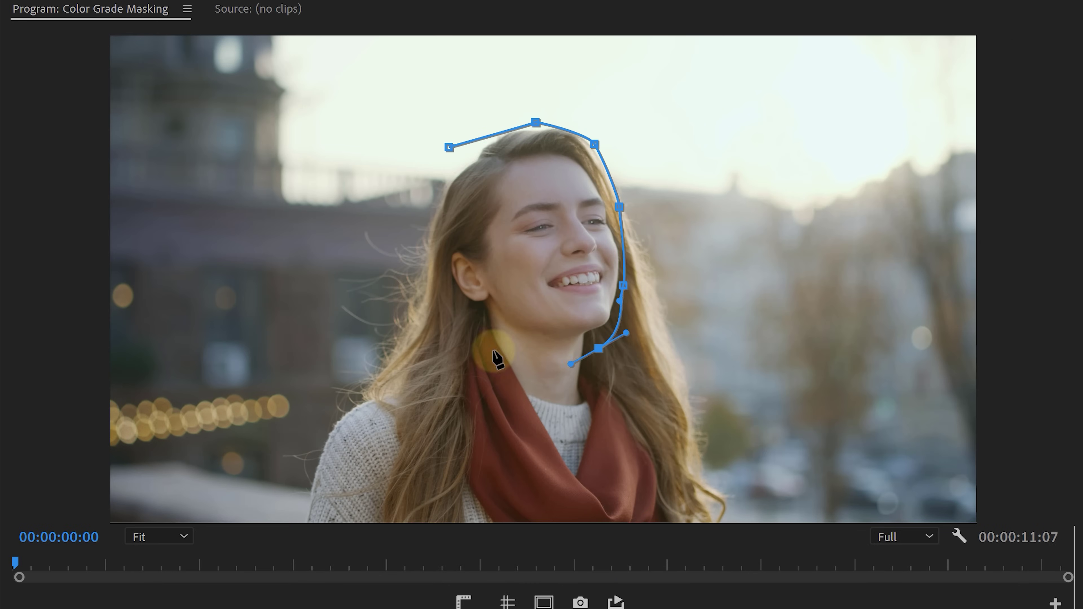
left_click(449, 147)
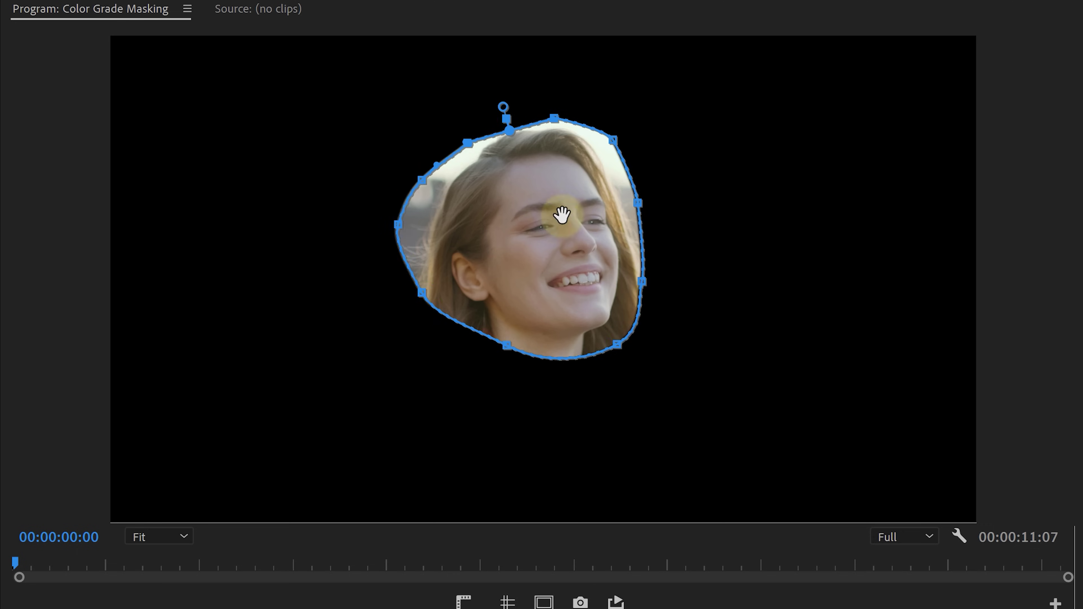
mouse_move(562, 215)
left_mouse_down()
mouse_move(633, 322)
mouse_move(445, 266)
mouse_move(545, 218)
left_mouse_up()
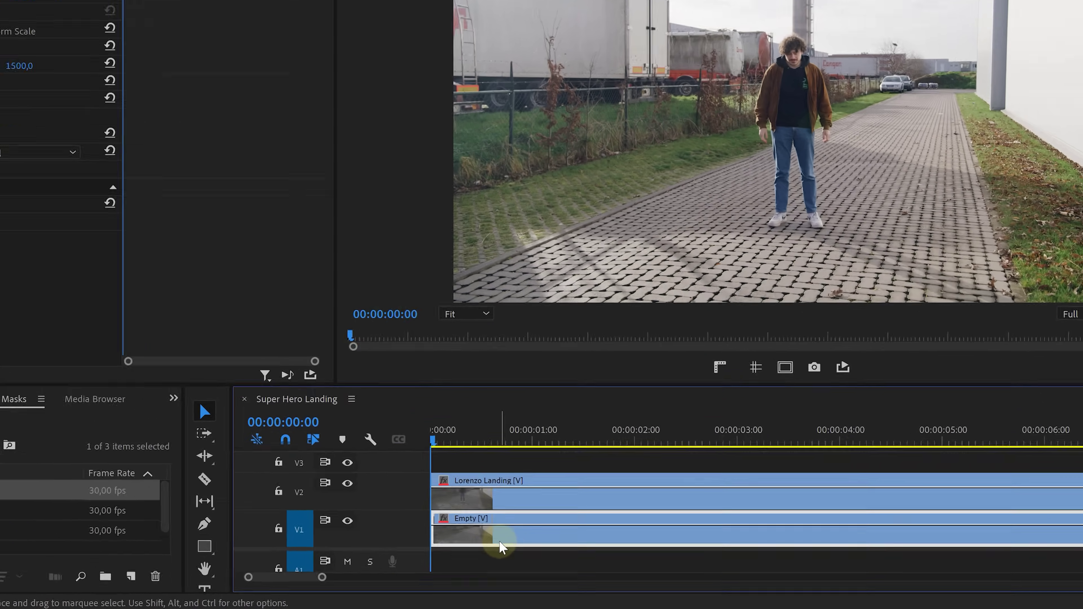
- Cut Lorenzo Landing at 00:00:01:11 and open Frame Hold Options for its first part
left_click(507, 507)
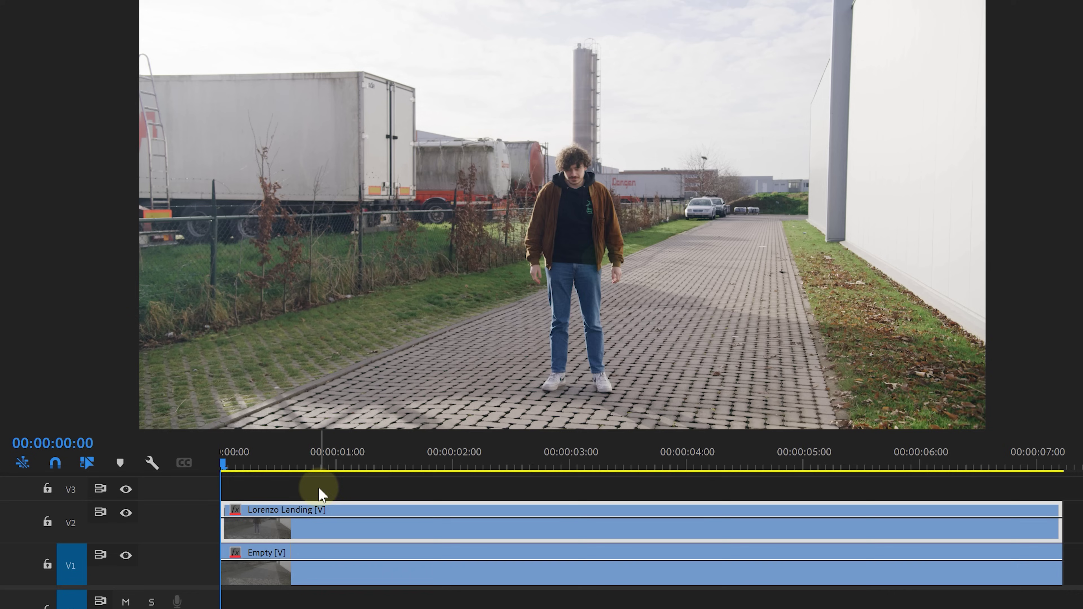
left_click_drag(354, 354, 514, 316)
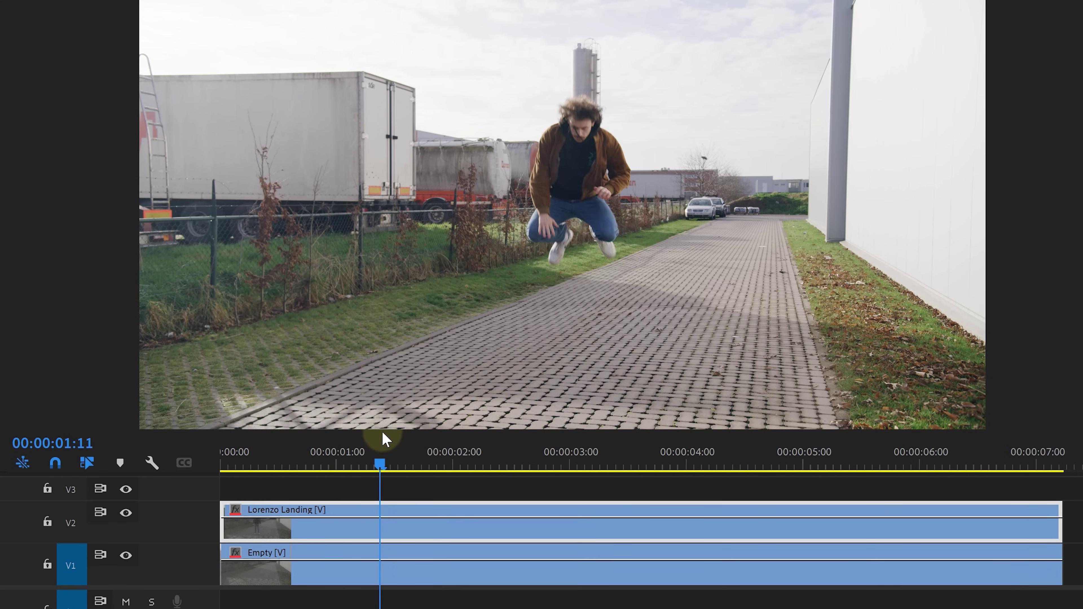
key("ctrl+k")
right_click(364, 531)
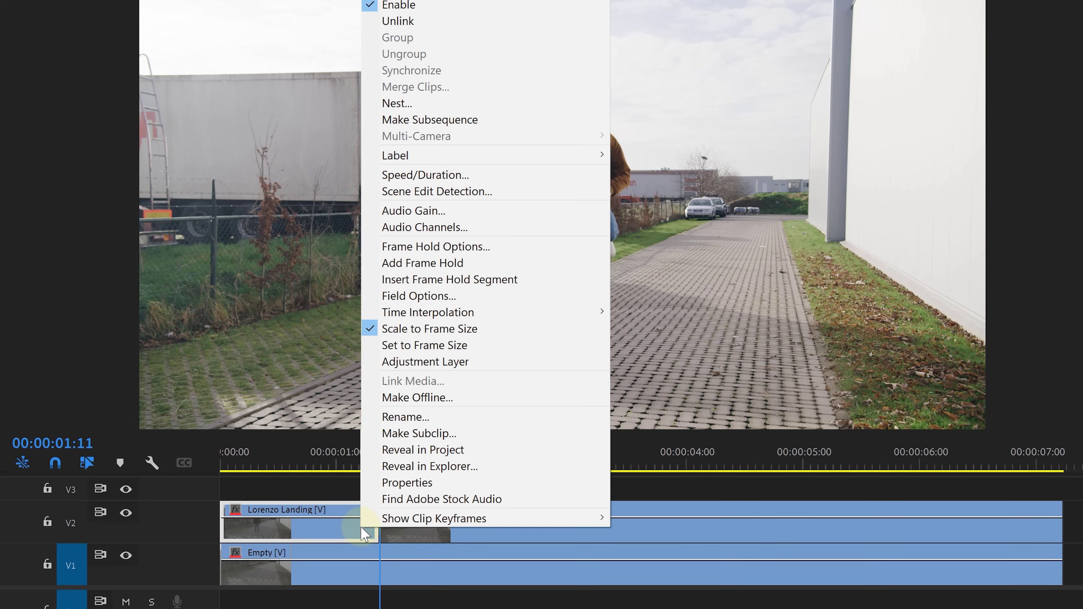
left_click(406, 247)
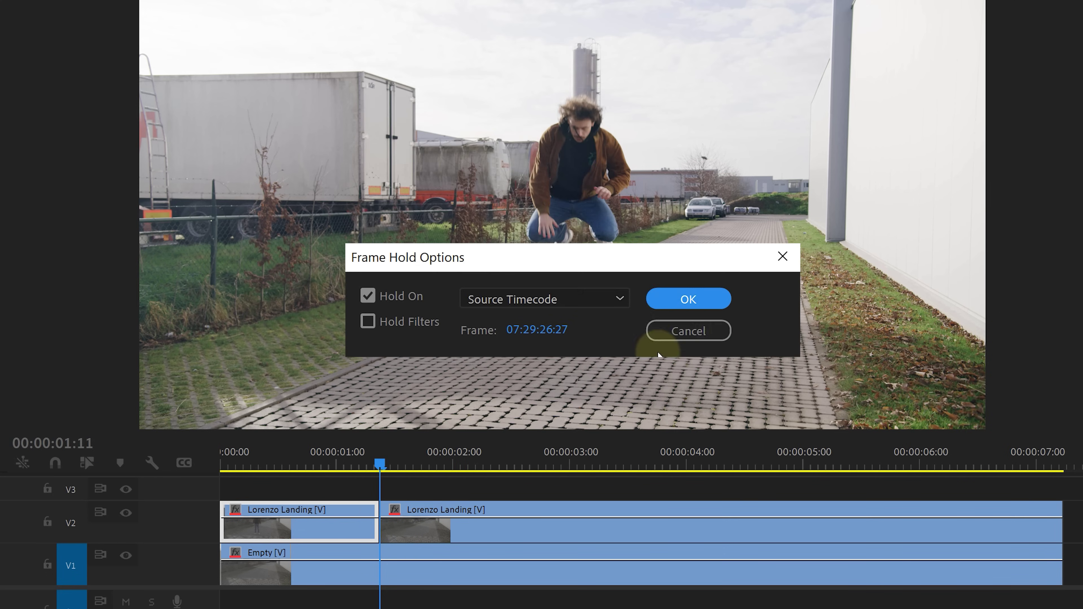
- Confirm the Hold On frame hold for the first Lorenzo Landing part
left_click(683, 302)
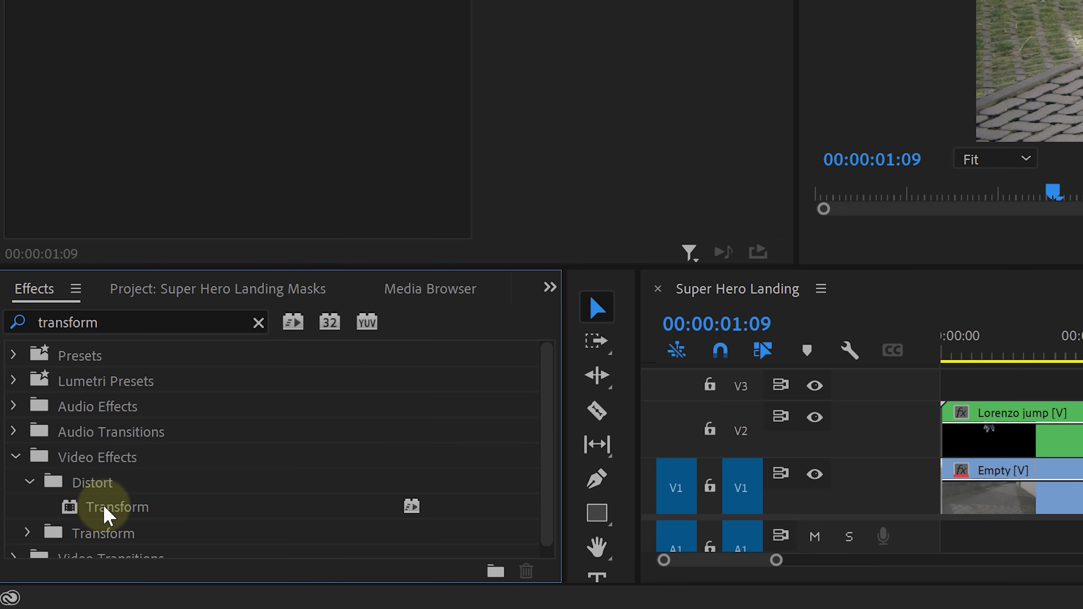
- Apply Transform to the V2 Lorenzo clip and keyframe Position Y so the jumper rises
left_click(133, 510)
left_click_drag(137, 515, 647, 441)
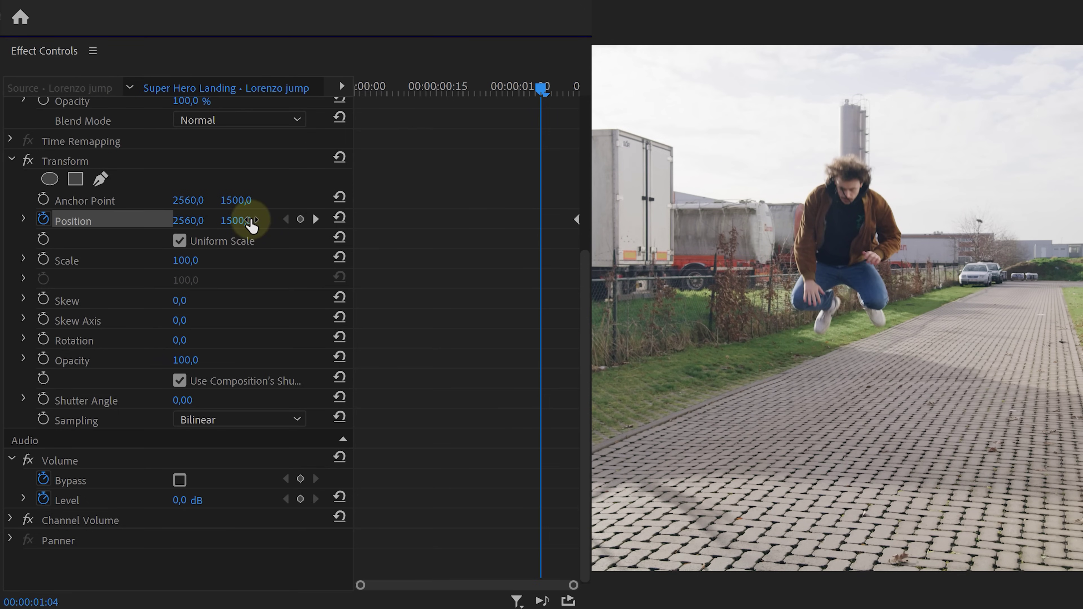
mouse_move(252, 225)
left_mouse_down()
mouse_move(8, 213)
mouse_move(232, 213)
mouse_move(238, 235)
mouse_move(7, 213)
mouse_move(237, 220)
mouse_move(225, 221)
mouse_move(237, 234)
left_mouse_up()
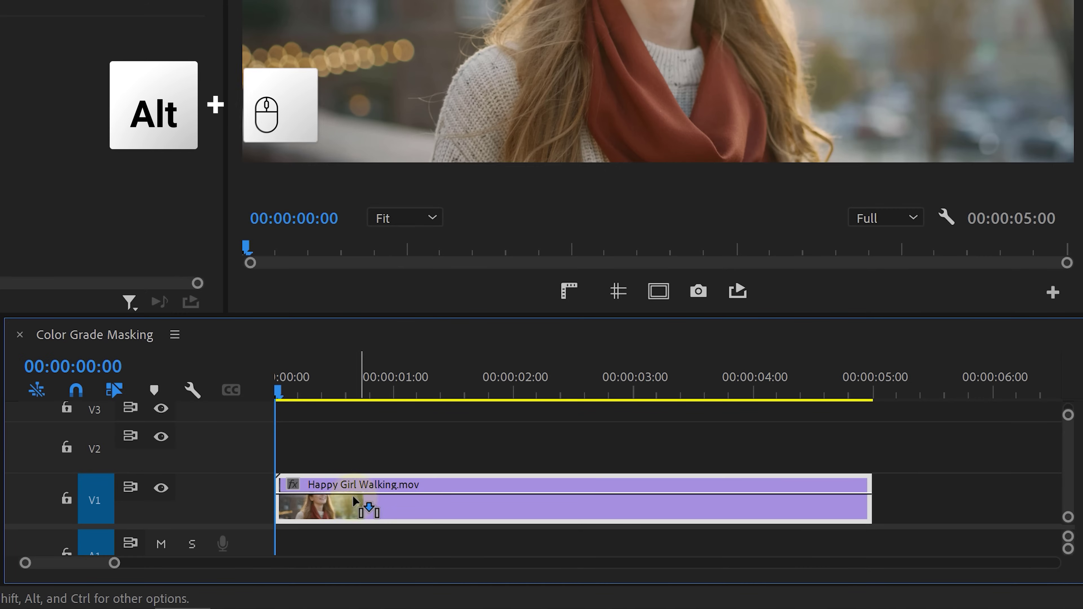
- Alt-drag a Happy Girl Walking copy onto V2 and stretch an ellipse mask taller over the face
left_click_drag(353, 497, 348, 455)
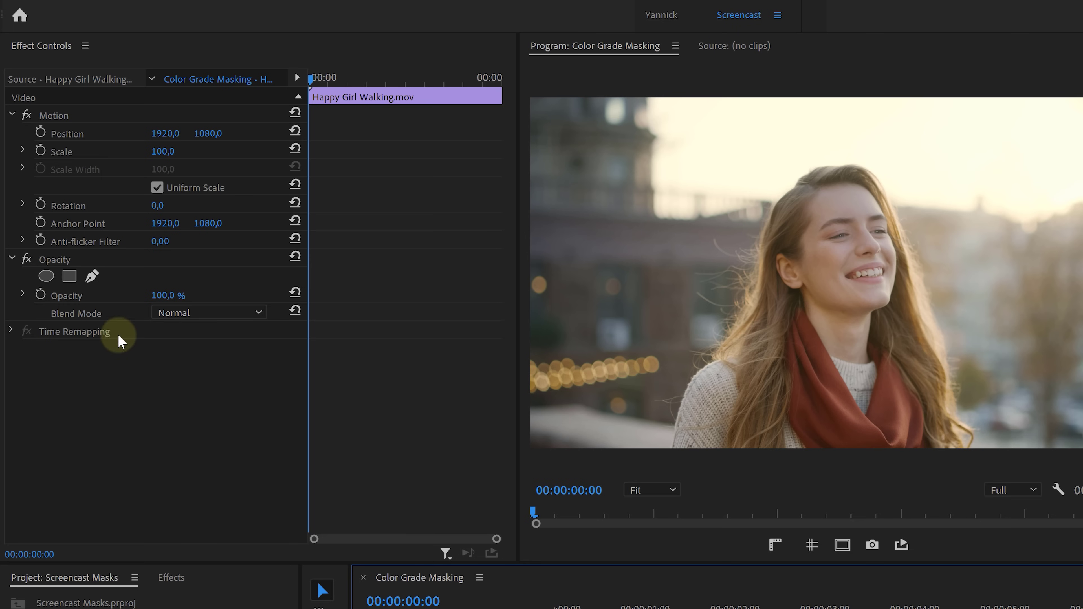
left_click(46, 276)
left_click_drag(842, 188, 835, 167)
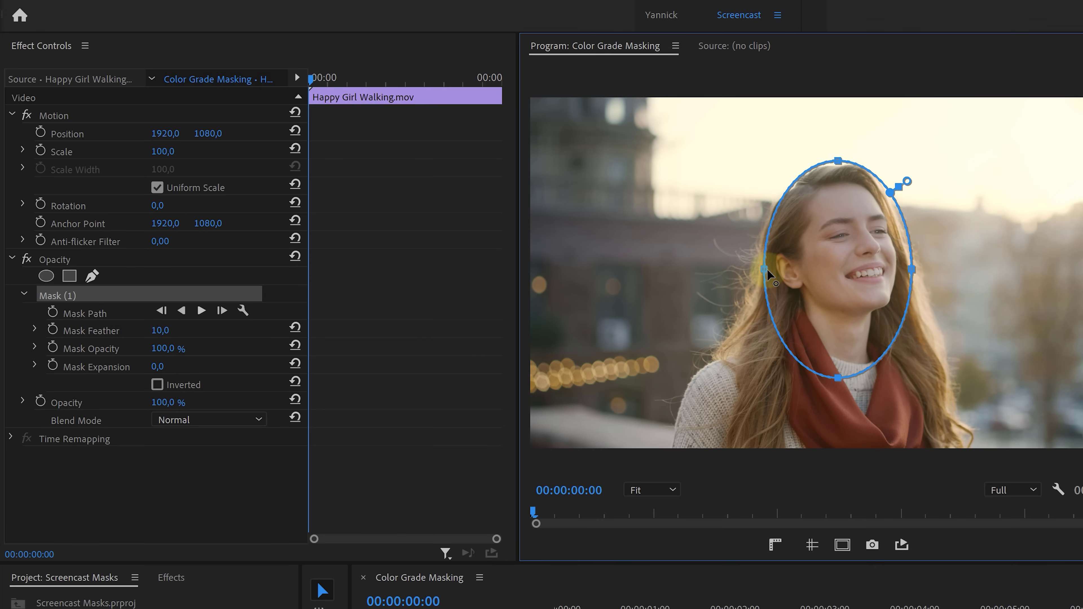
- Track the Mask Path forward using Position, Scale & Rotation, and feather the mask to 293
left_click(84, 319)
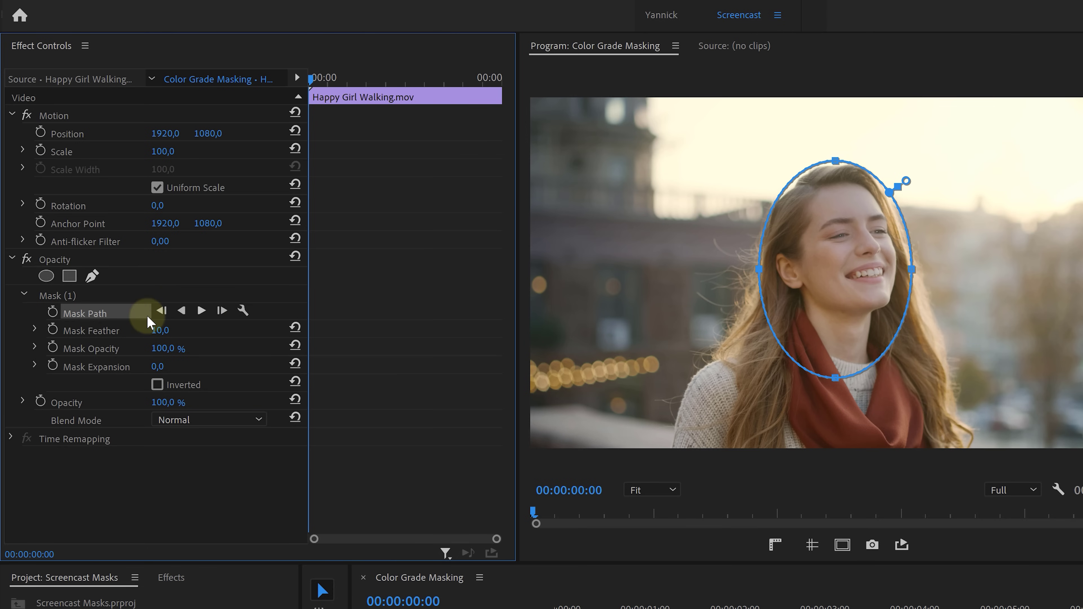
left_click(243, 312)
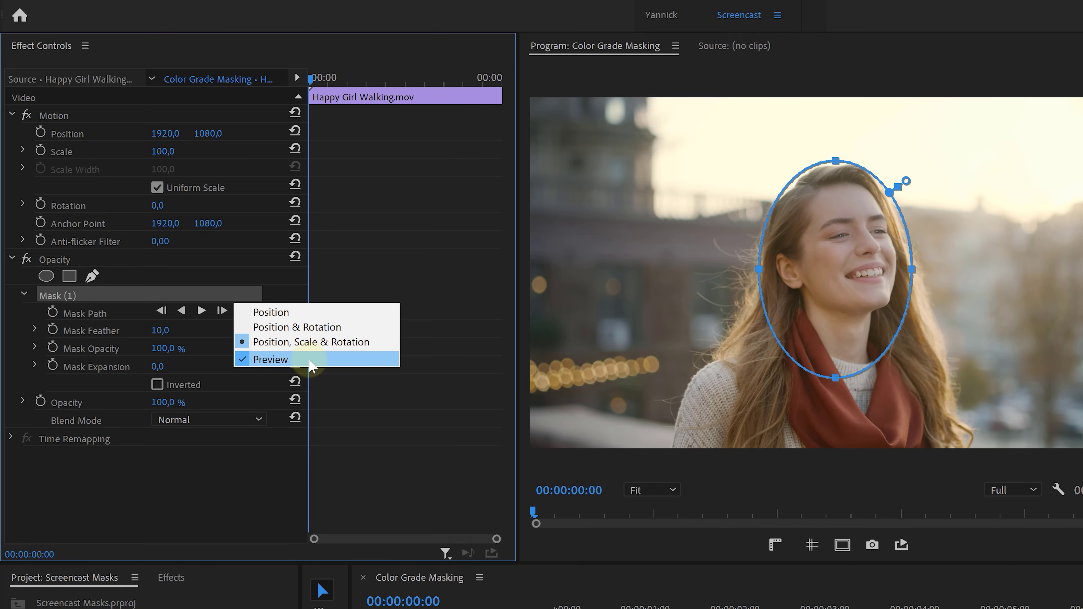
left_click(202, 310)
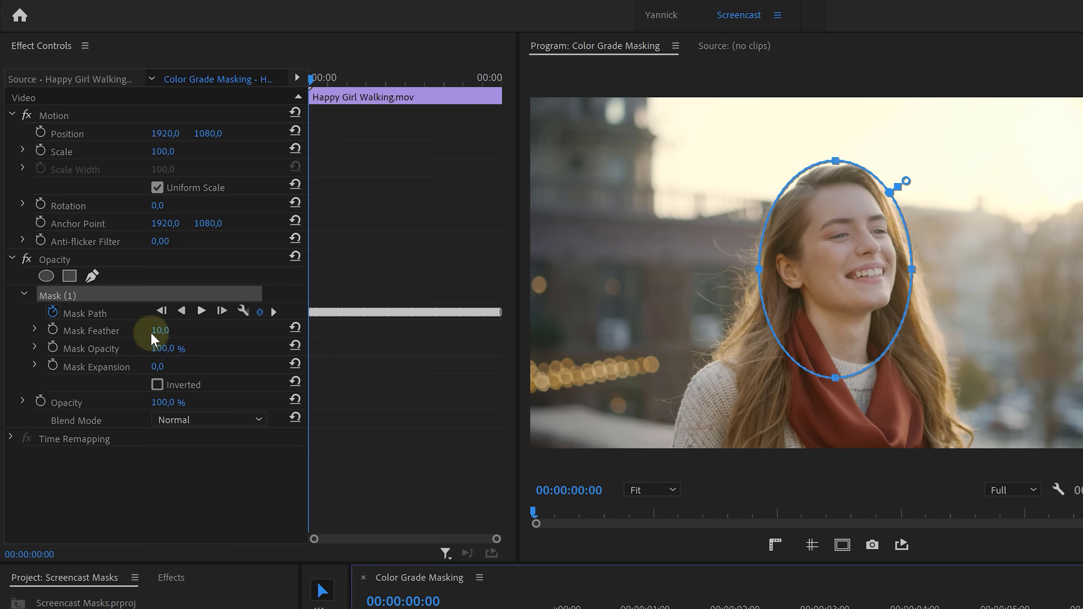
left_click(179, 329)
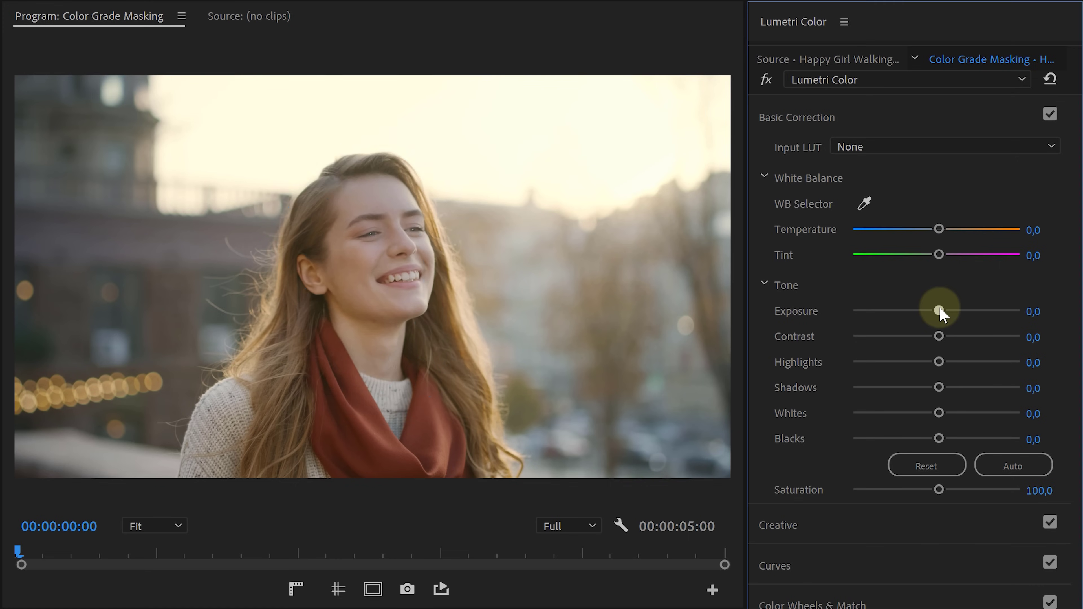
- Set Lumetri Exposure to 0.8, Contrast to 18.1 and Creative Sharpen to 27.5
left_click_drag(940, 308, 949, 310)
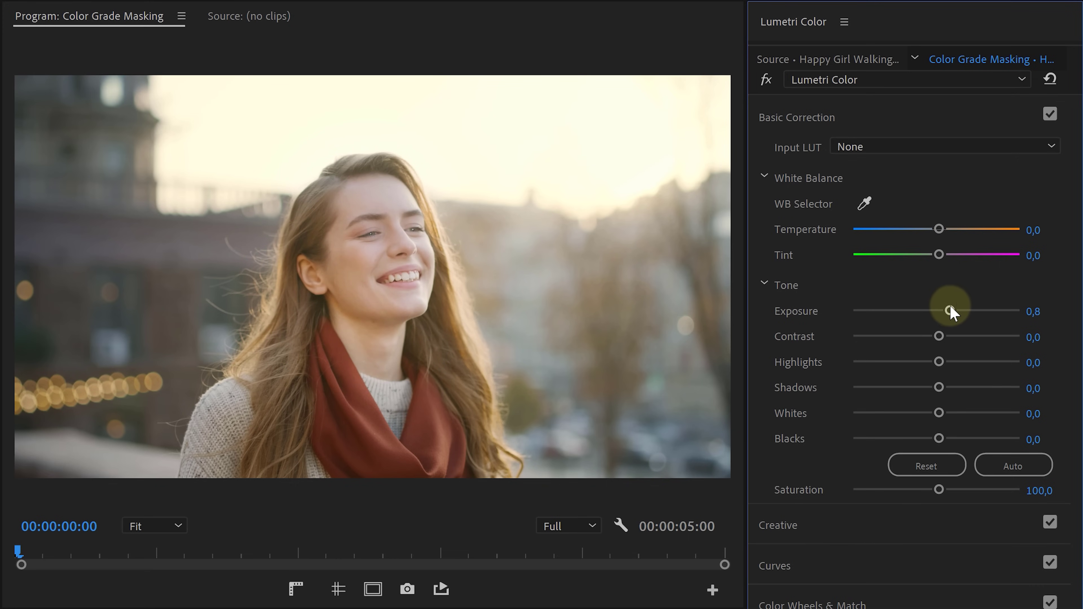
left_click(937, 230)
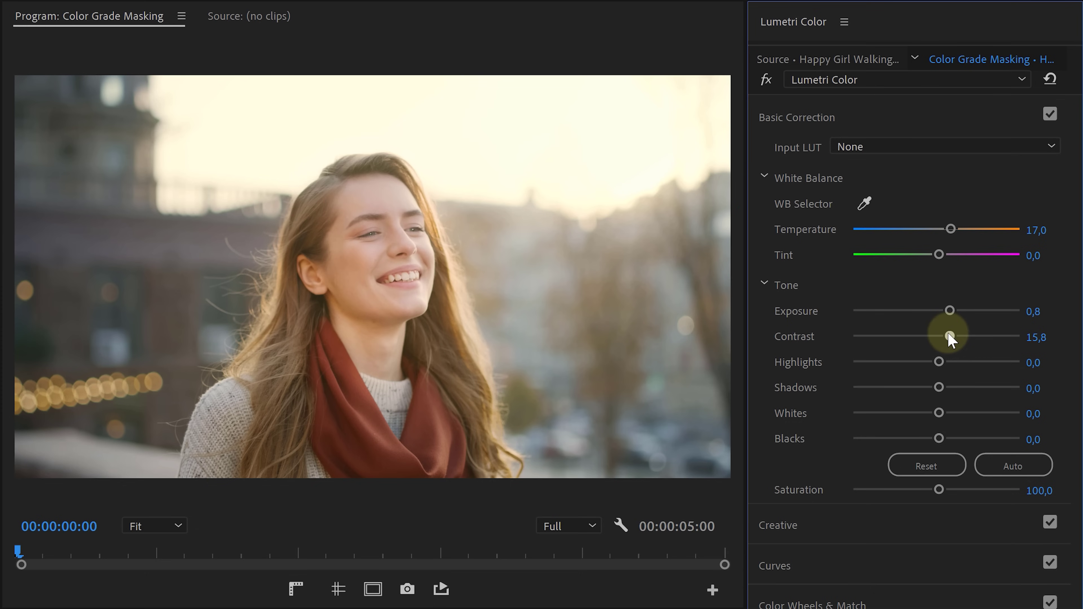
left_click_drag(949, 336, 952, 335)
left_click(783, 518)
left_click(926, 455)
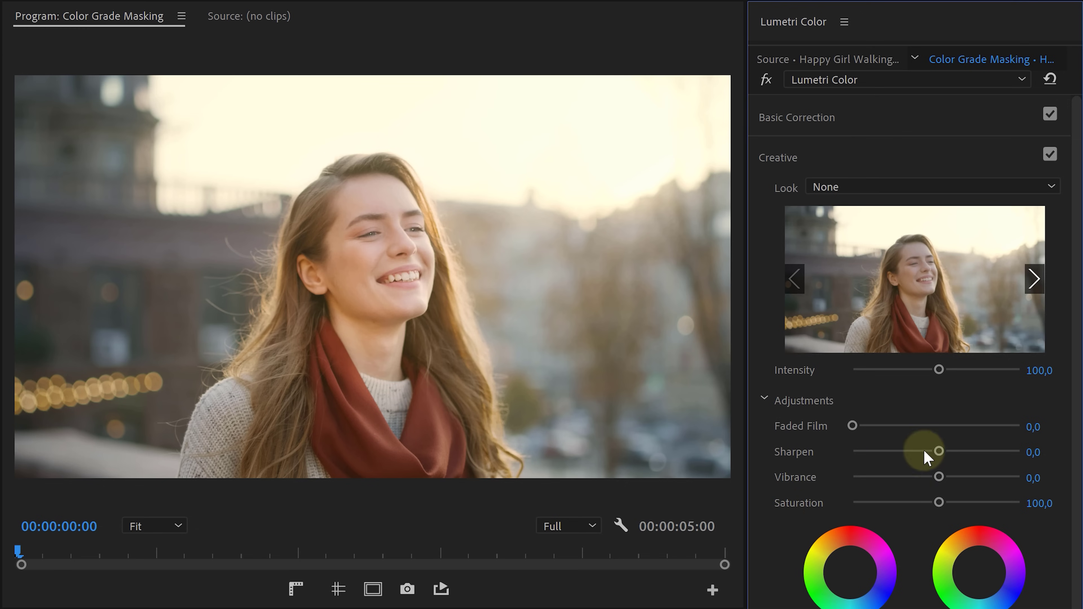
left_click_drag(942, 450, 959, 450)
- Clear the timeline selection and select the other Happy Girl Walking clip for grading
left_click(495, 549)
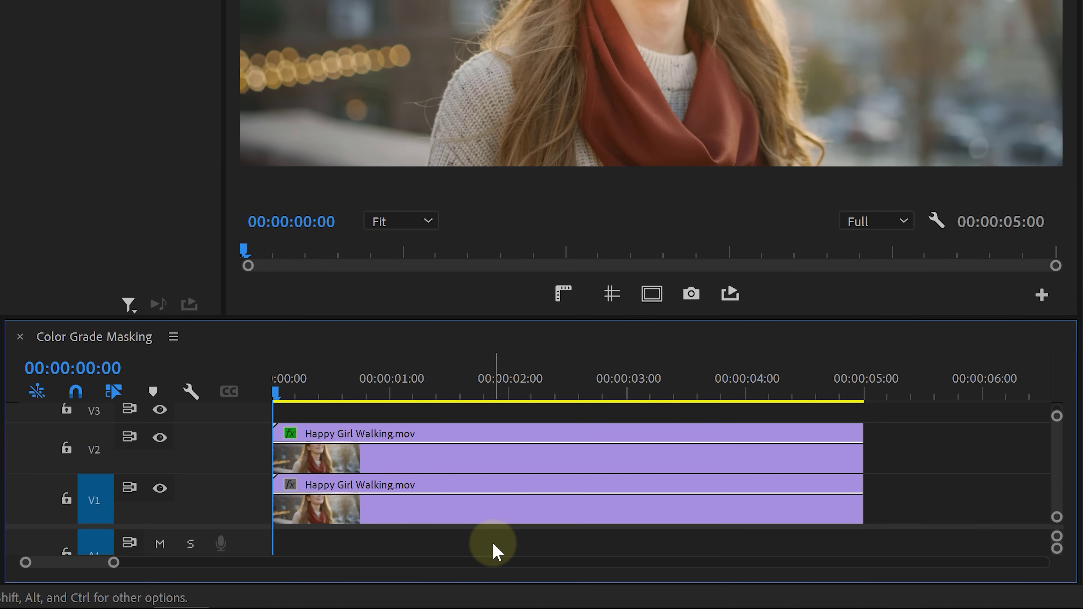
left_click(926, 231)
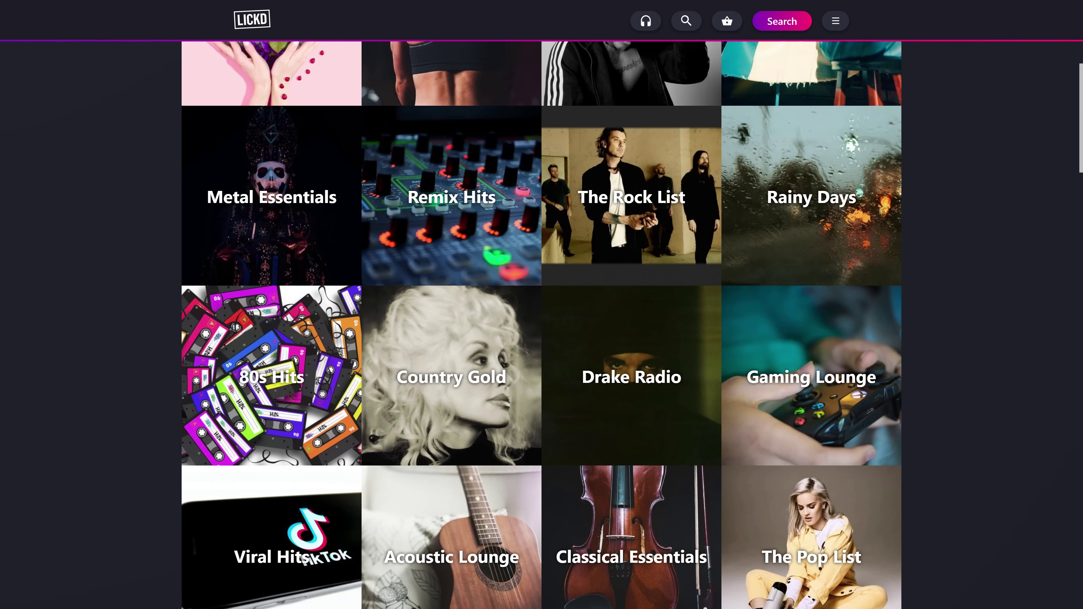
- Scroll down through the Lickd playlist grid
scroll(542, 324, "down", 5)
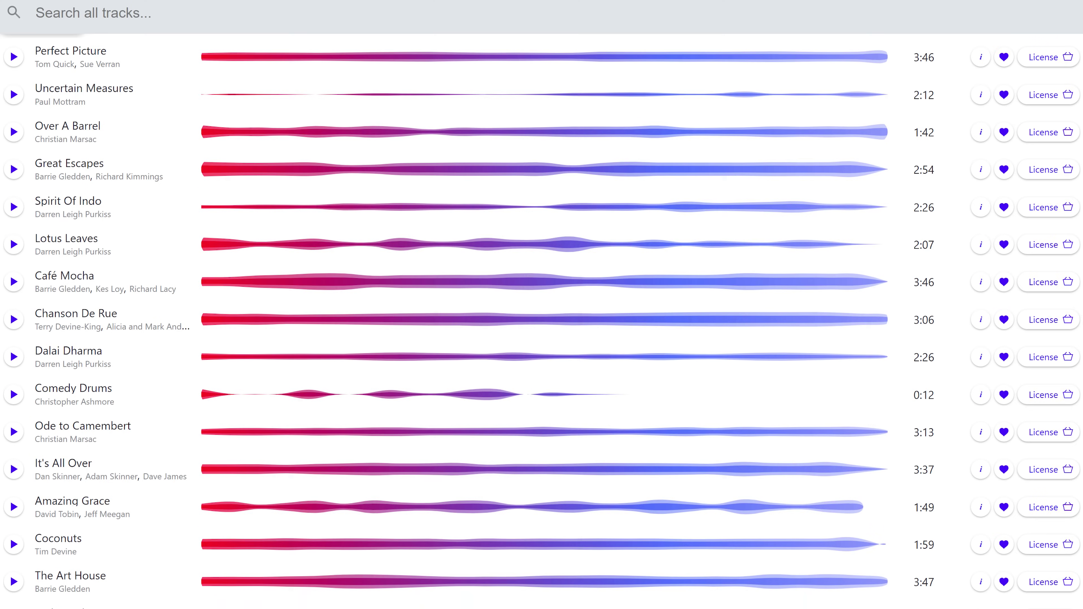
- Scroll further down the Lickd stock track list
scroll(541, 320, "down", 1)
scroll(541, 319, "down", 4)
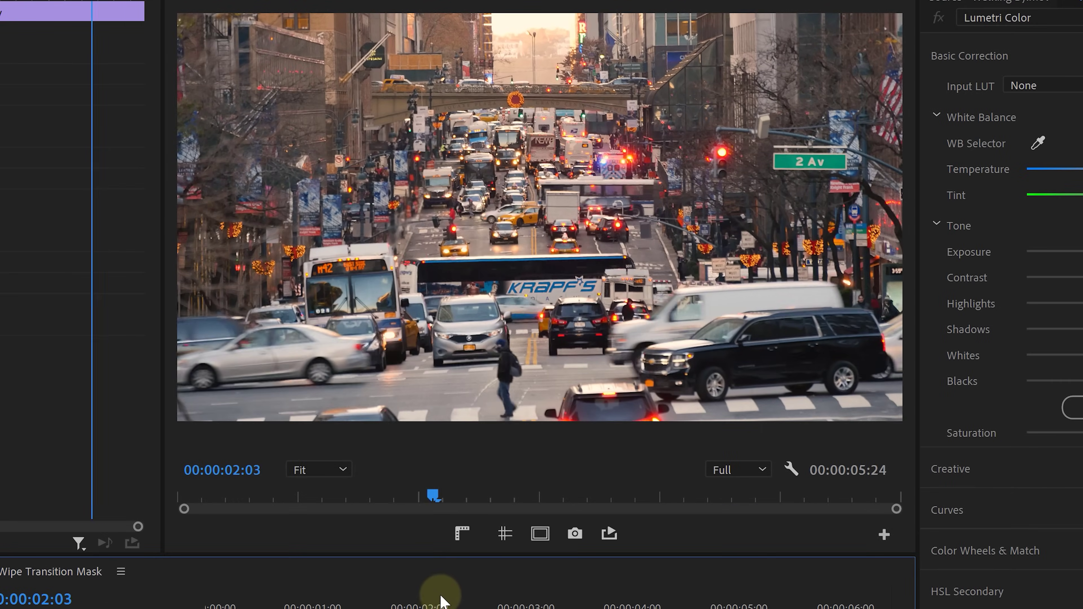
- Scrub the Wipe Transition Mask sequence to preview Walking By.mov over the New York City footage
left_click_drag(442, 601, 482, 588)
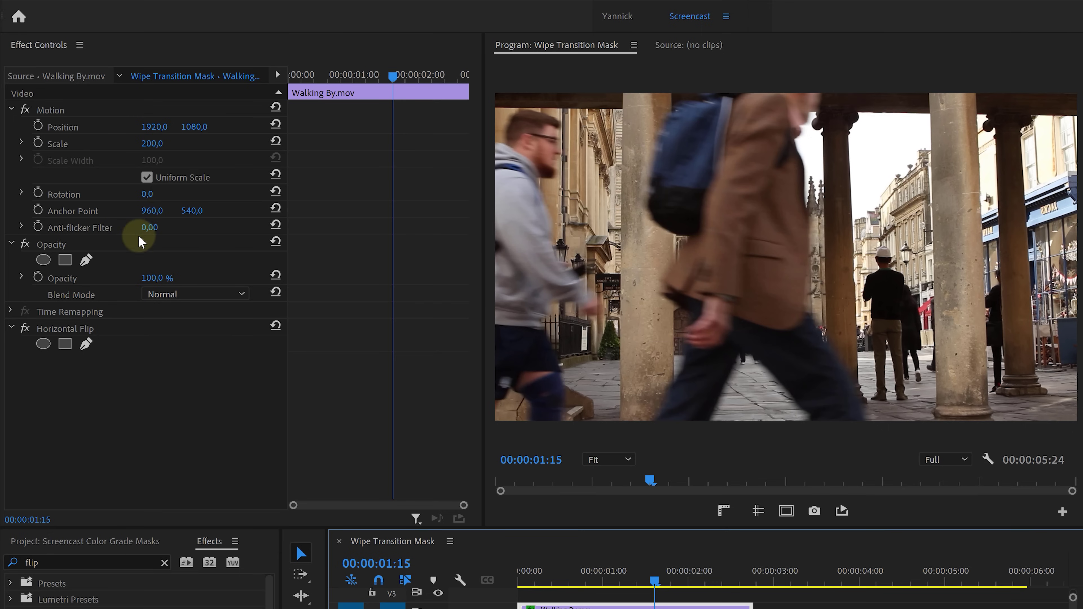
- Draw a closed opacity pen mask tracing the walking man's back and legs
left_click(86, 259)
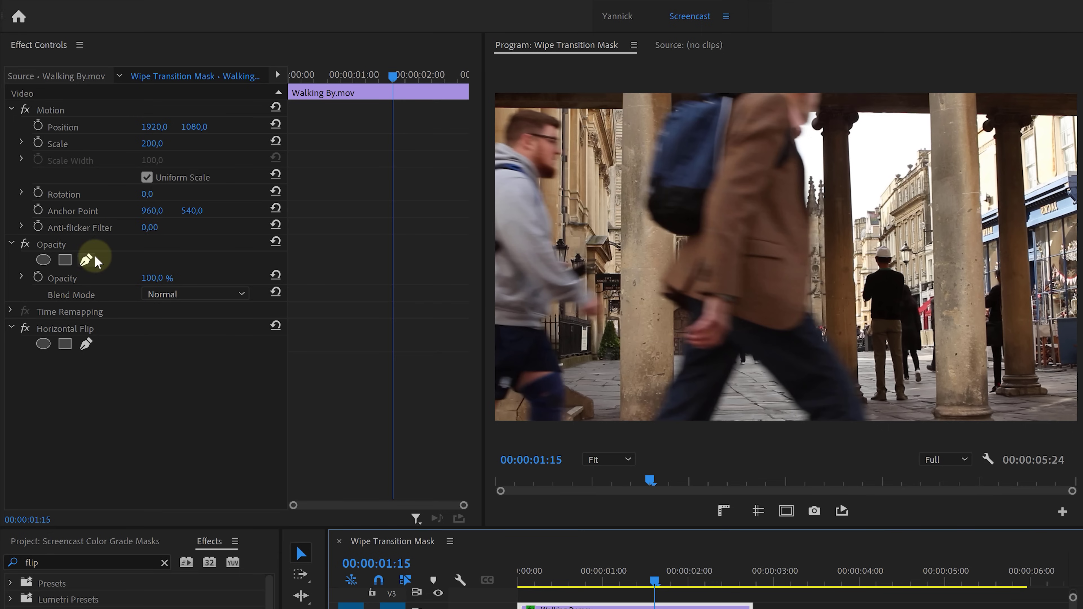
left_click(652, 421)
left_click(667, 392)
left_click(680, 374)
left_click(683, 341)
left_click(682, 329)
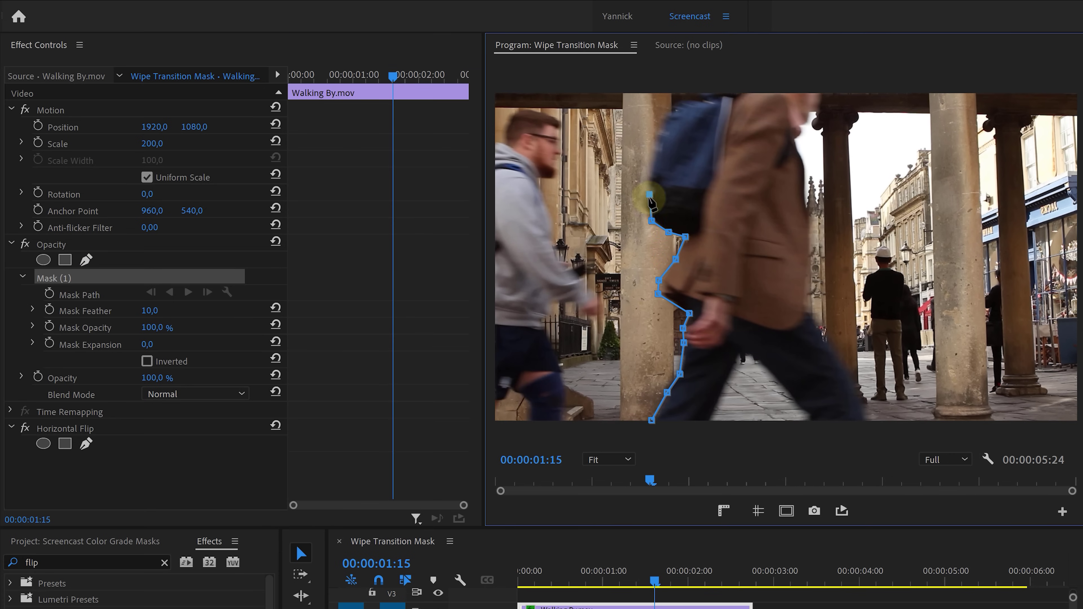
left_click(652, 421)
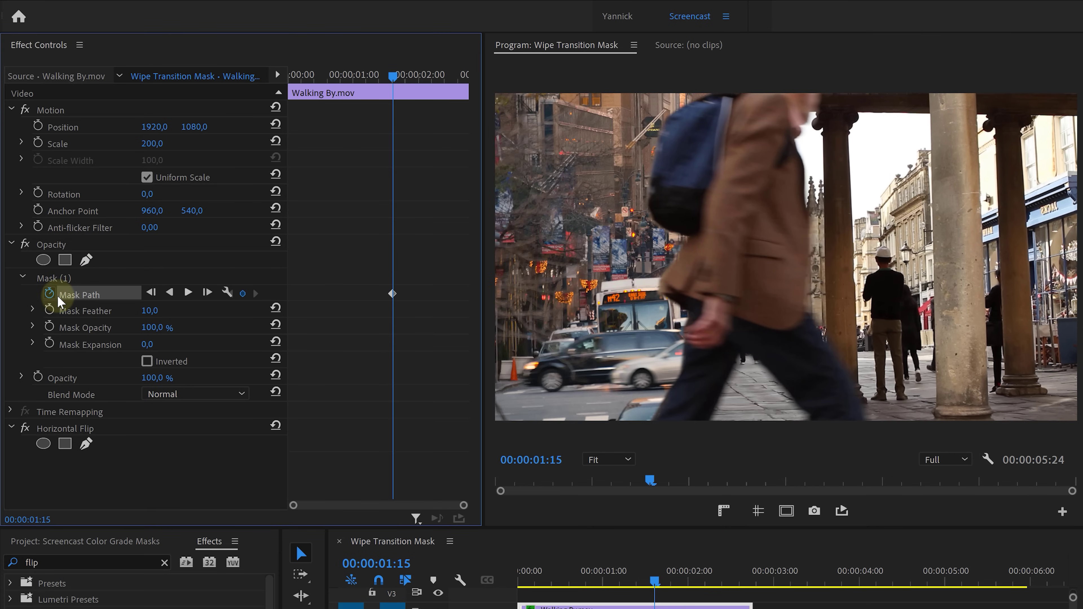
- Keyframe the Mask Path frame by frame from the man's entrance, following his back
left_click_drag(655, 581, 617, 584)
left_click(678, 241)
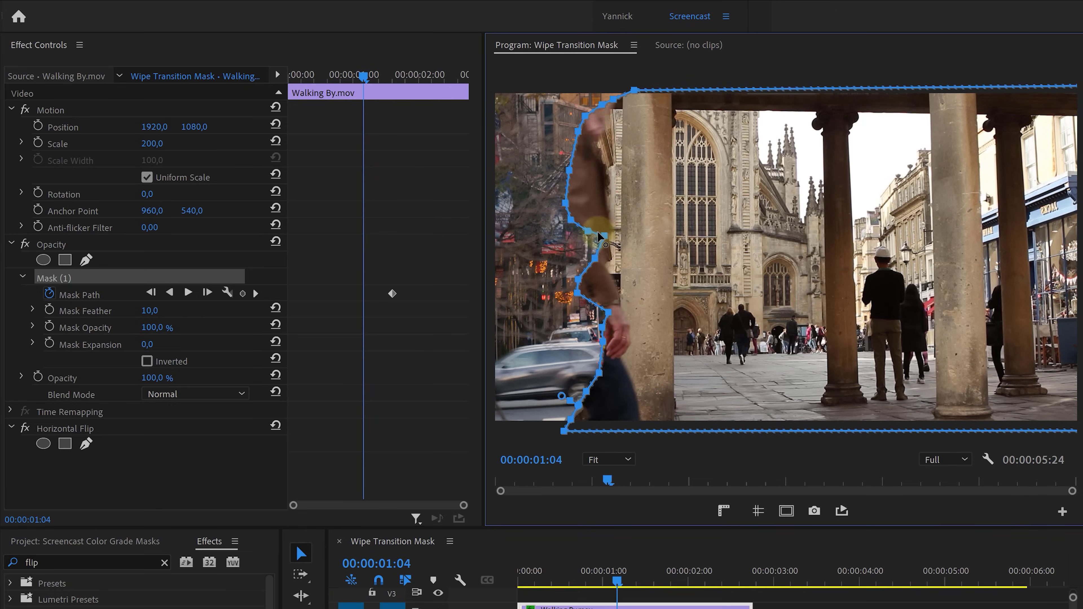
left_click_drag(519, 228, 494, 226)
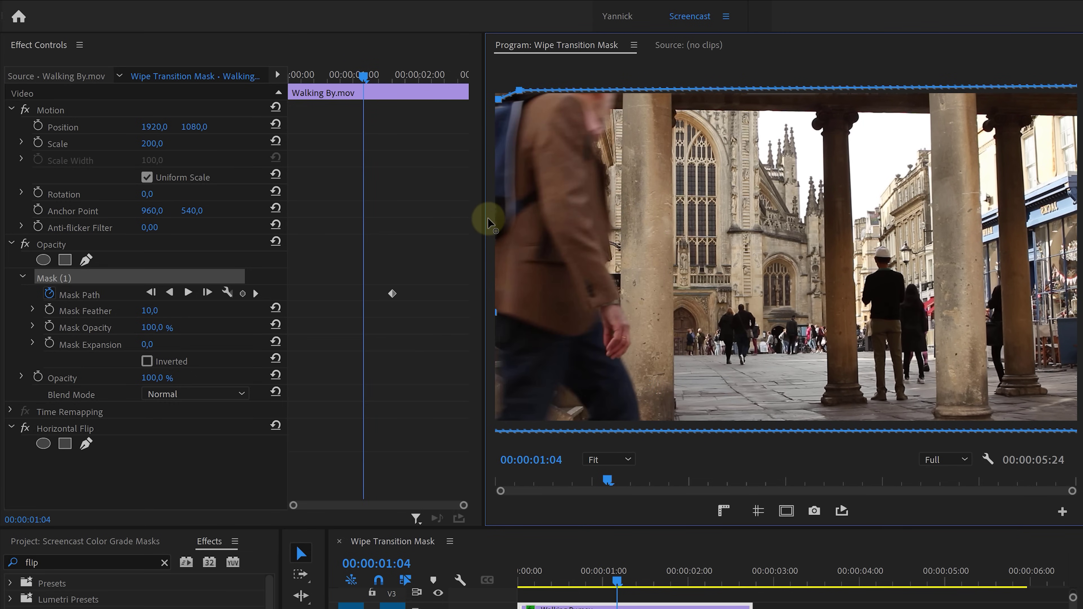
key("Right")
left_click_drag(490, 224, 538, 252)
left_click_drag(527, 290, 573, 287)
key("Right")
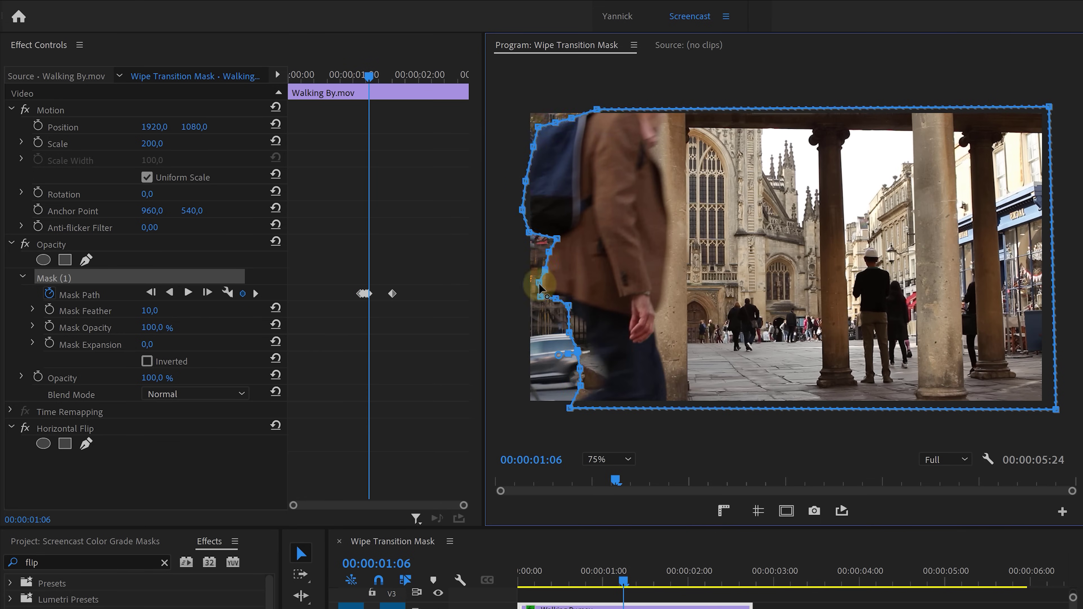
left_click_drag(515, 133, 567, 124)
key("Right")
key("Right")
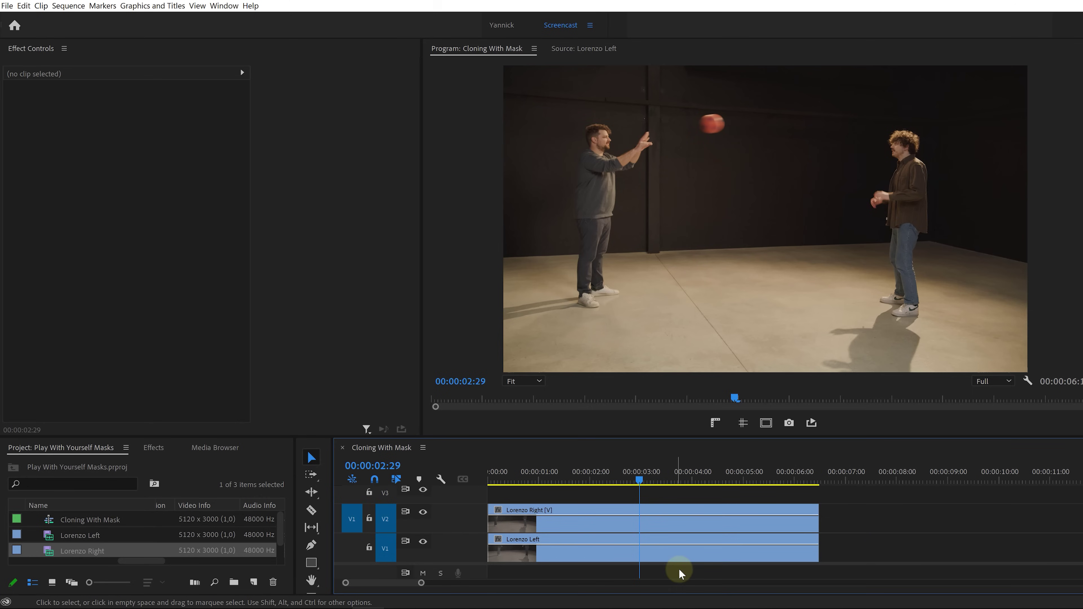
- Slide Lorenzo Right on V2 later at 03:04 so both balls line up
left_click(671, 528)
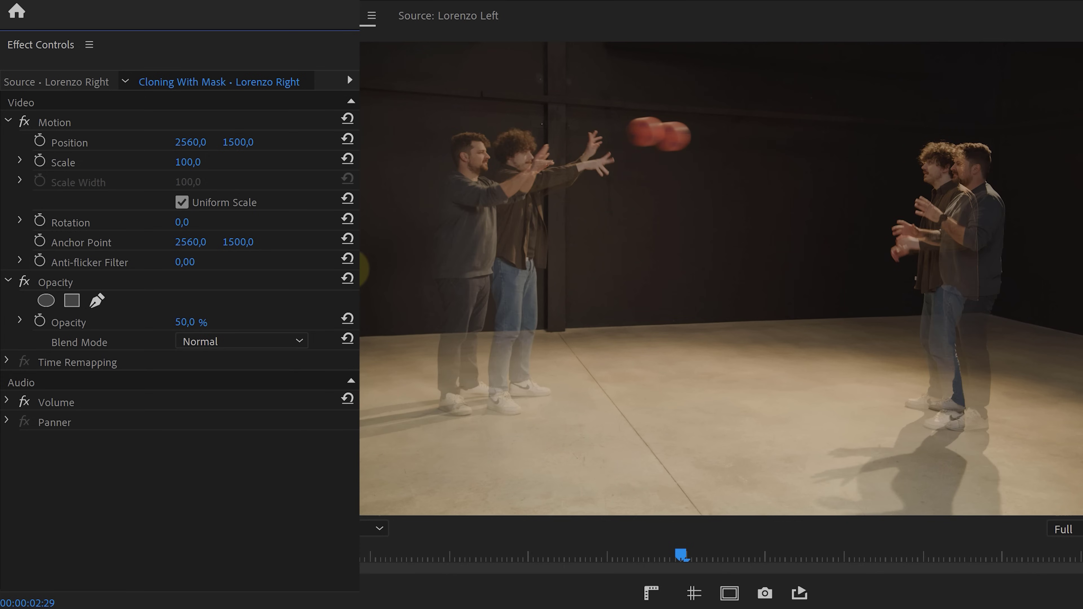
left_click(482, 449)
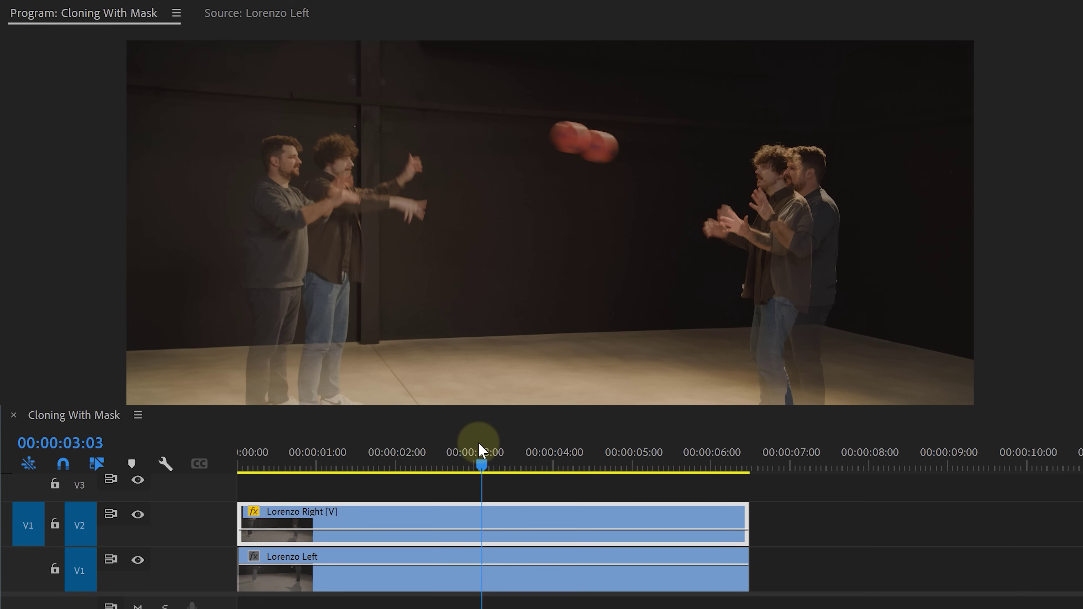
left_click_drag(270, 520, 285, 521)
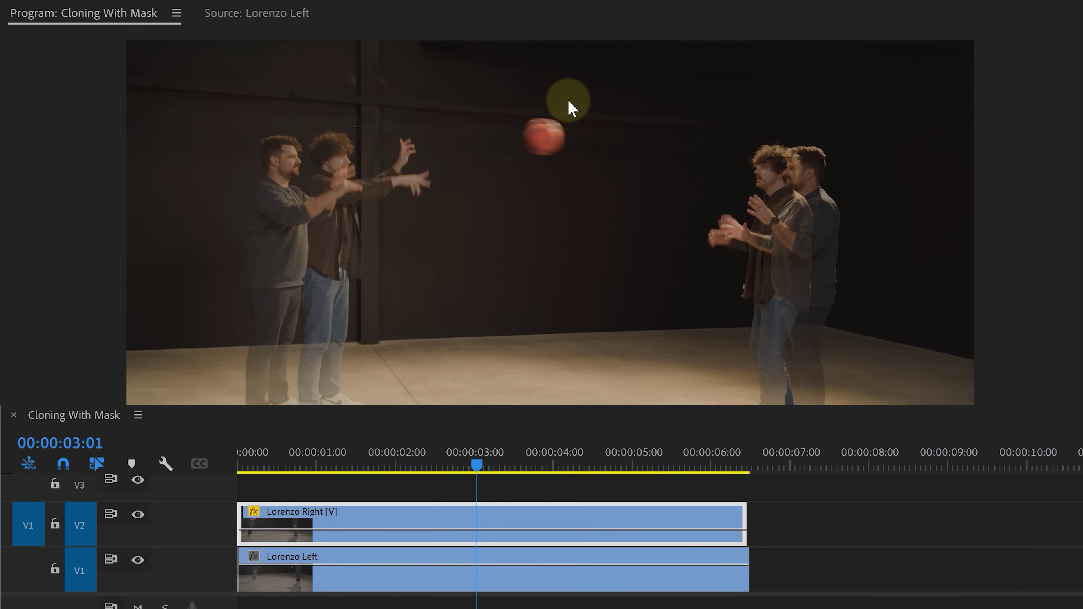
- Start the Lorenzo Right opacity mask with points at the frame's top and lower down
left_click(540, 30)
left_click(535, 479)
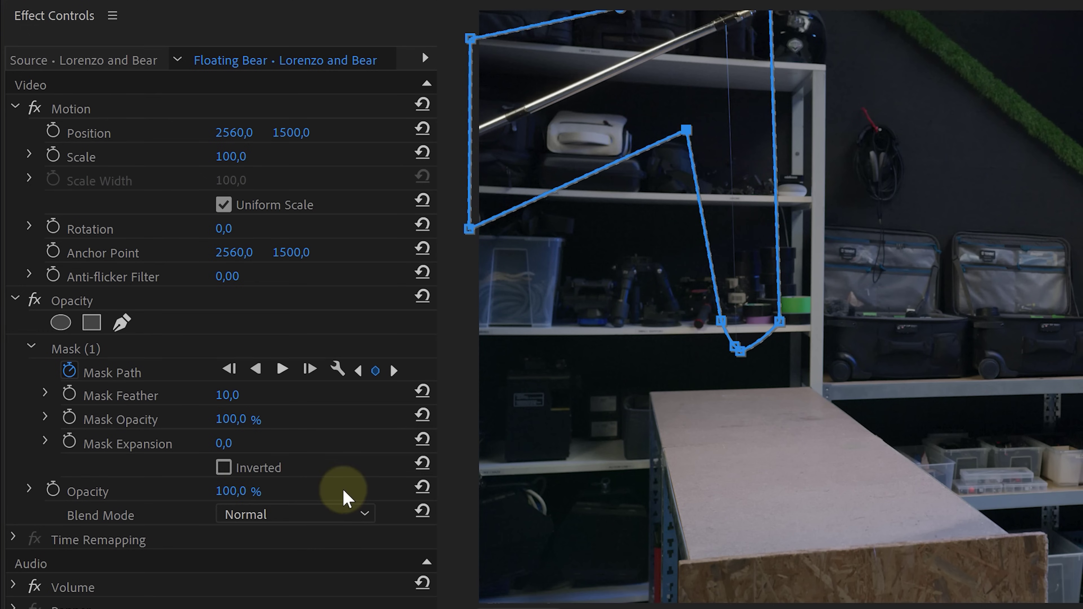
- Tick Inverted on Mask (1) of Lorenzo and Bear to hide the wire
left_click(223, 467)
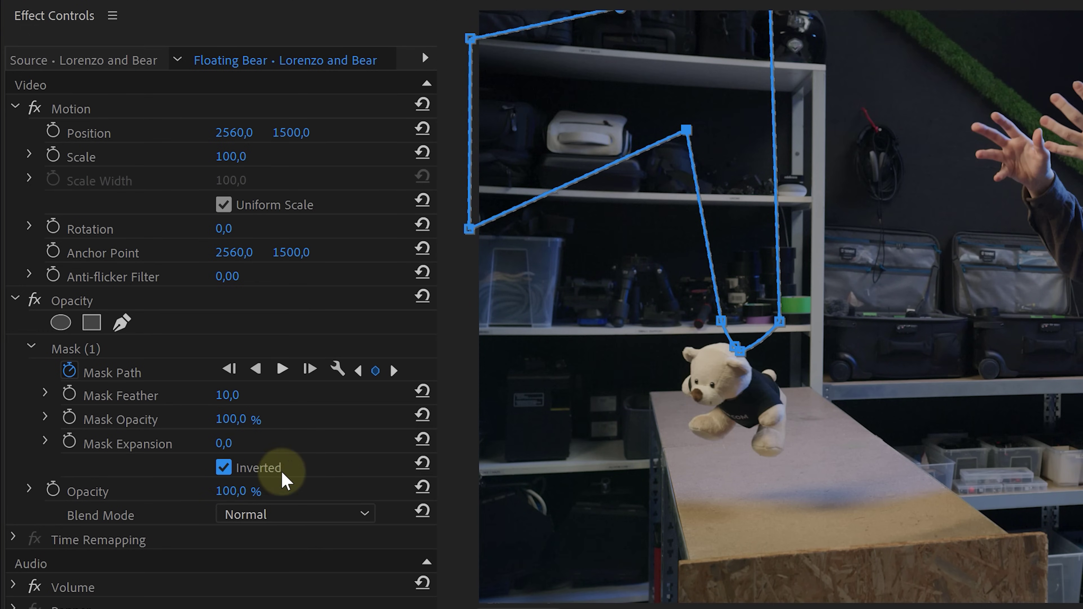